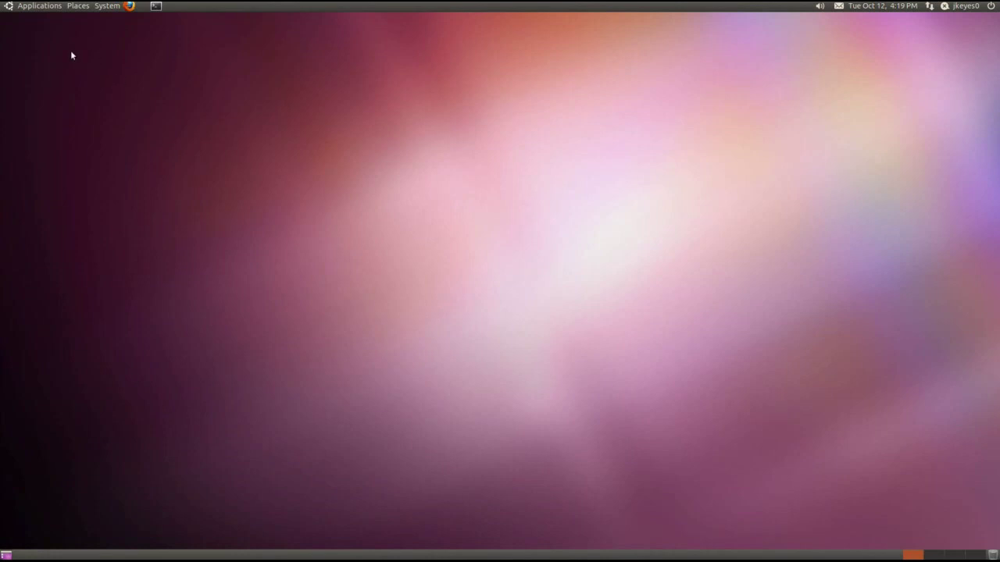
Step: Launch Ubuntu Software Center from Applications and search for 'ubuntu-netbook'
click(39, 6)
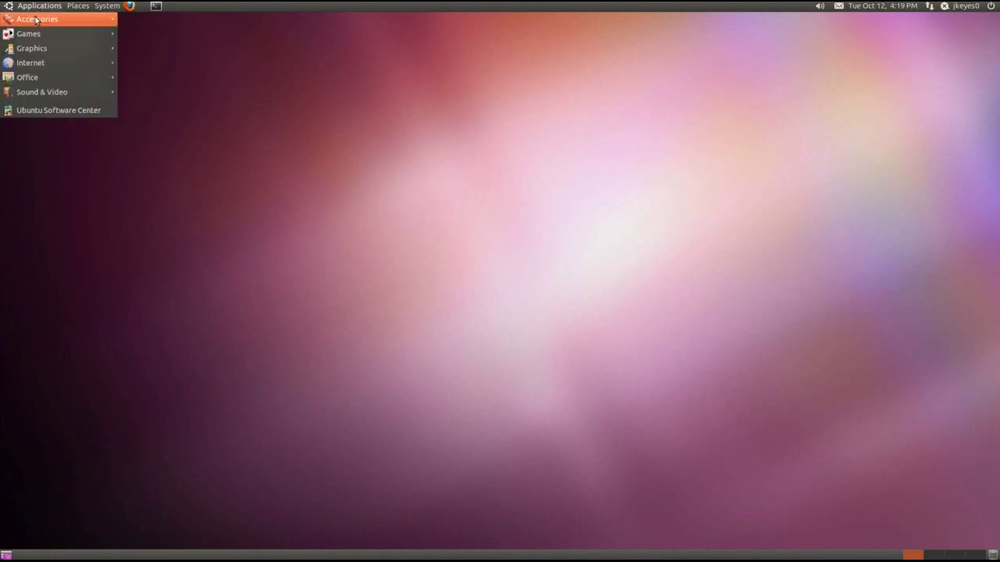
click(54, 112)
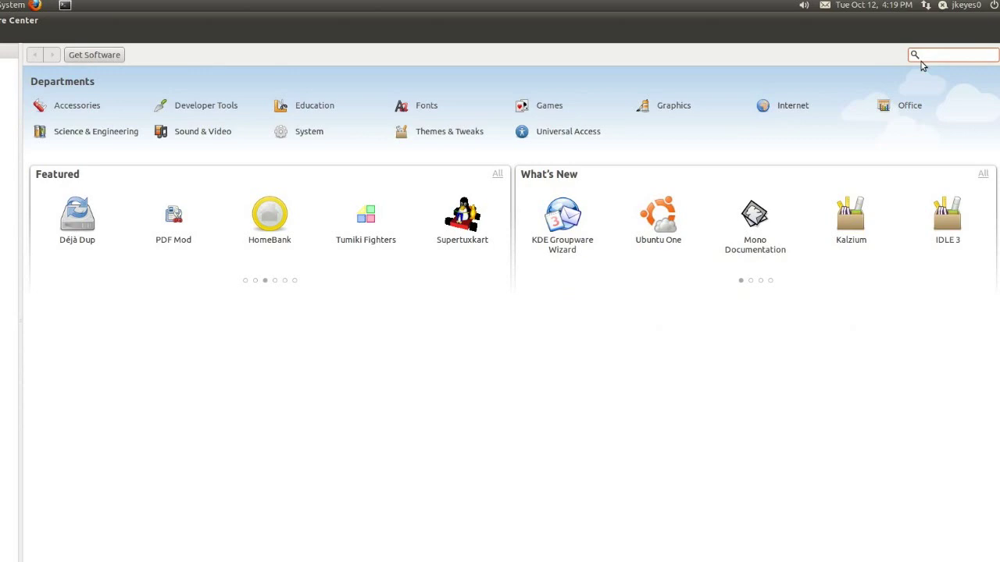
text(ubuntu)
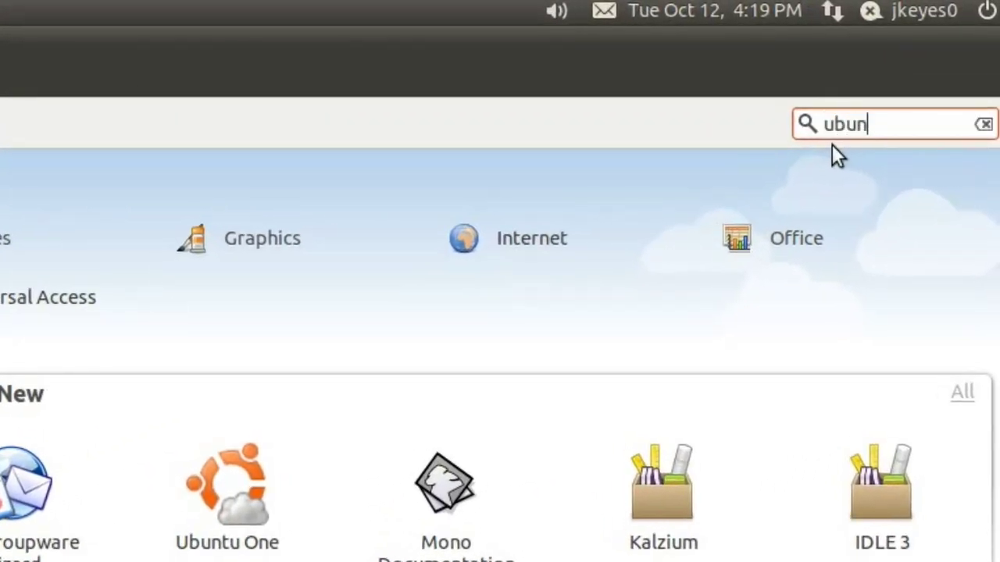
text(-netbook)
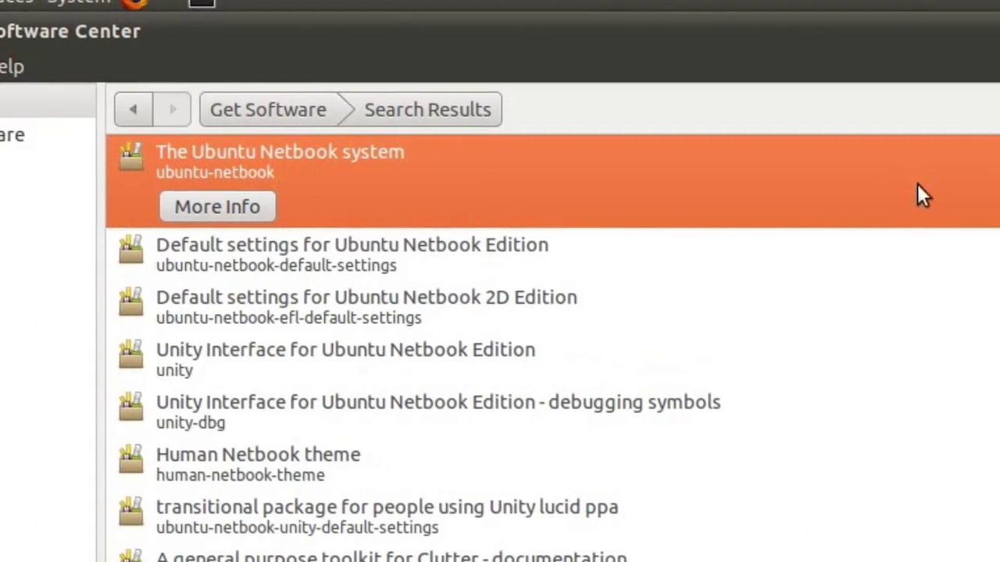
Step: Open Additional Drivers from System > Administration to check the VirtualBox Guest Additions driver
click(191, 8)
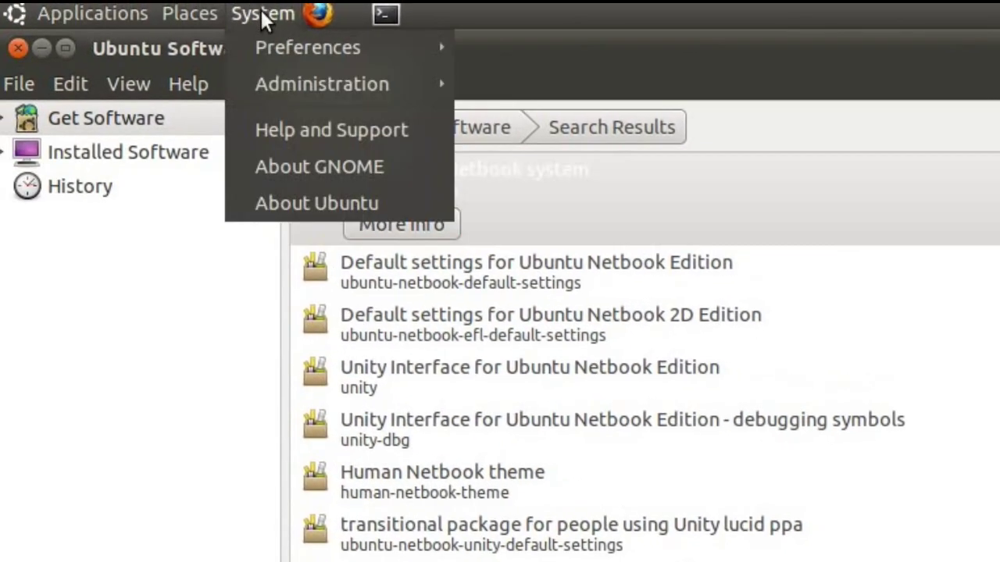
mouse_move(303, 84)
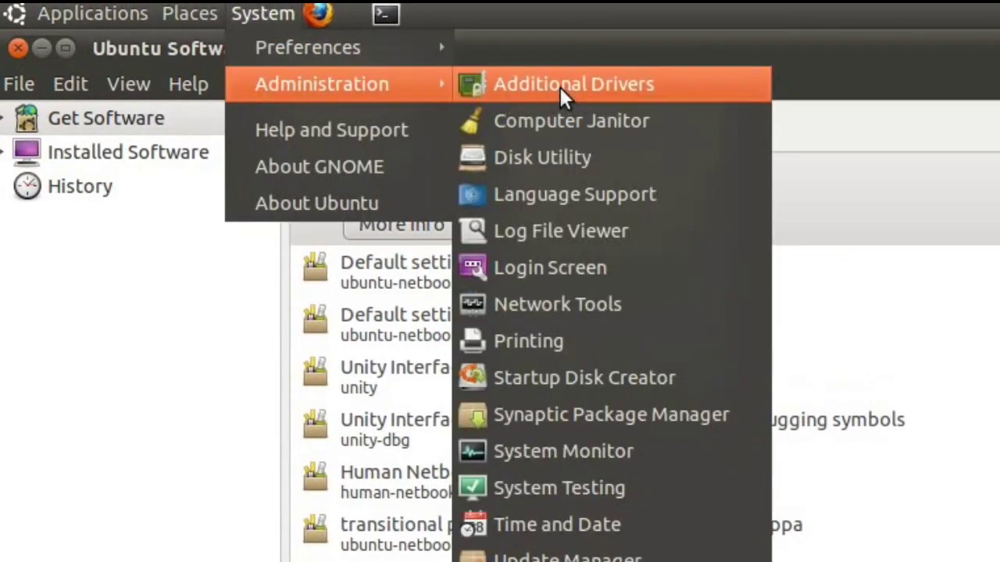
click(581, 85)
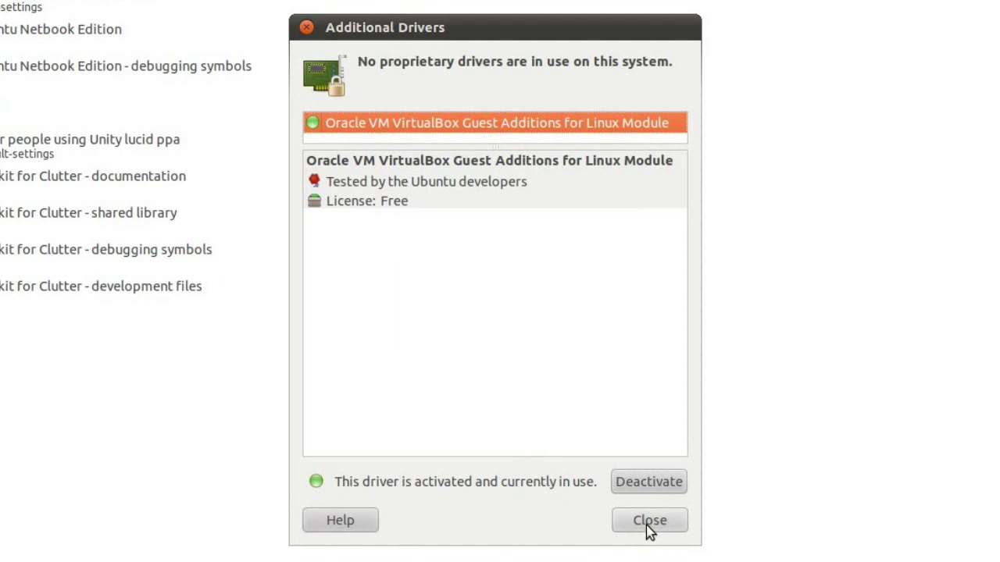
Step: Close Additional Drivers and view The Ubuntu Netbook system details, scrolling through its add-ons
click(646, 531)
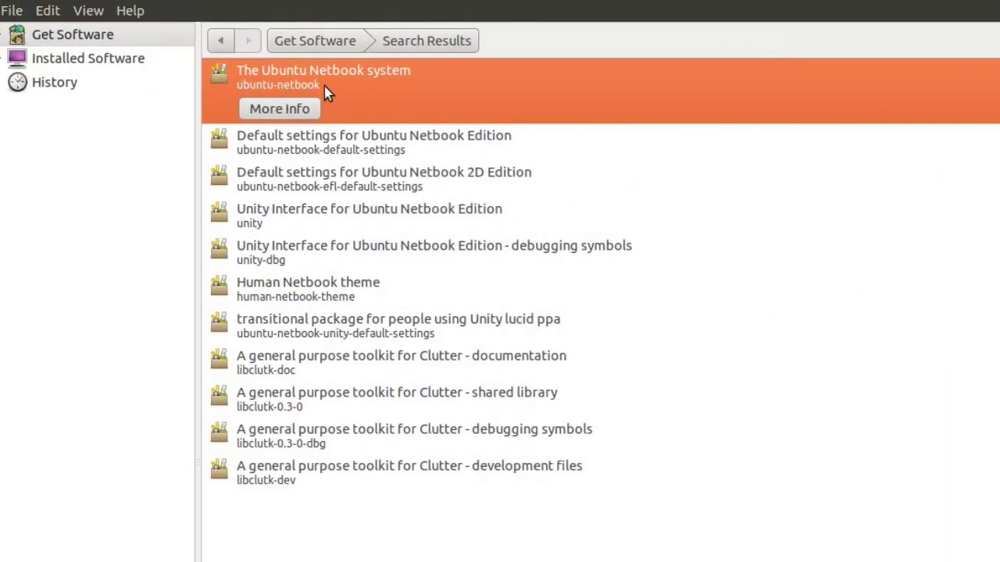
click(265, 109)
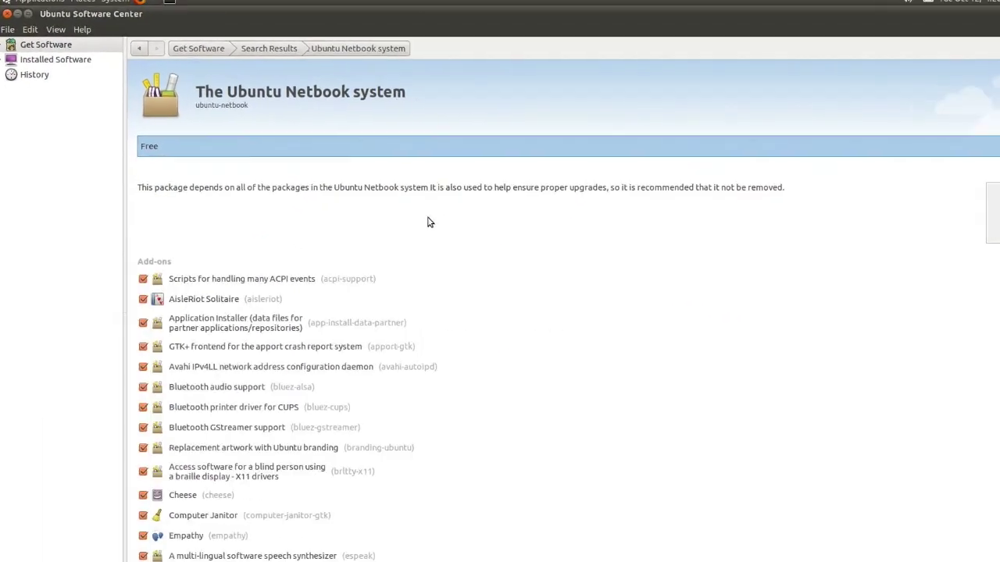
scroll(195, 281, down, 8)
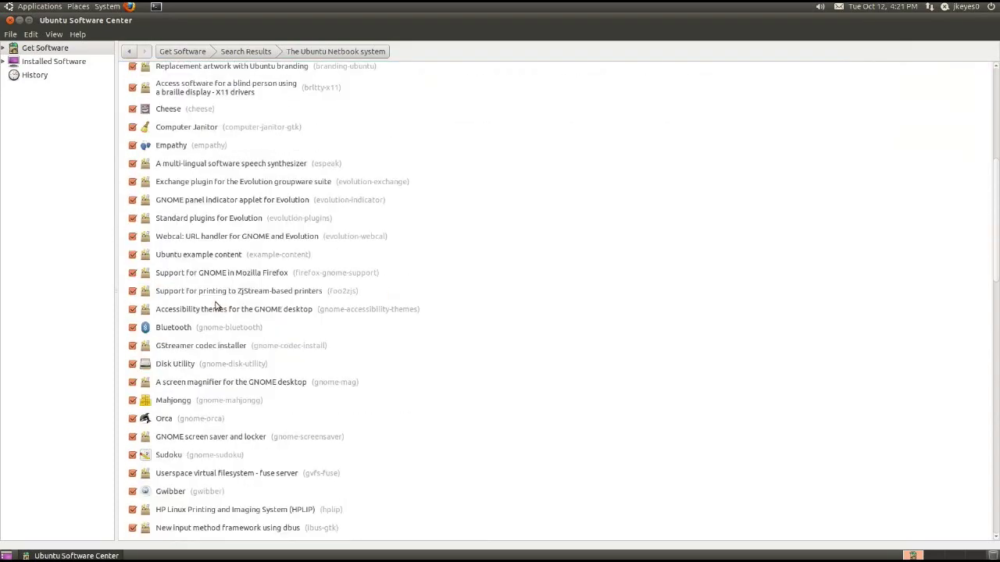
scroll(218, 308, down, 15)
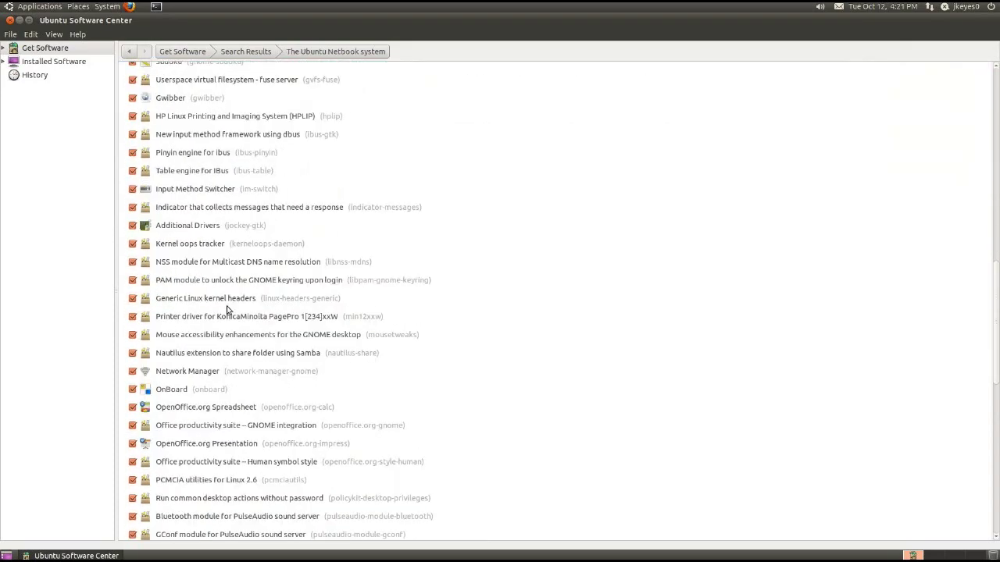
scroll(225, 310, up, 20)
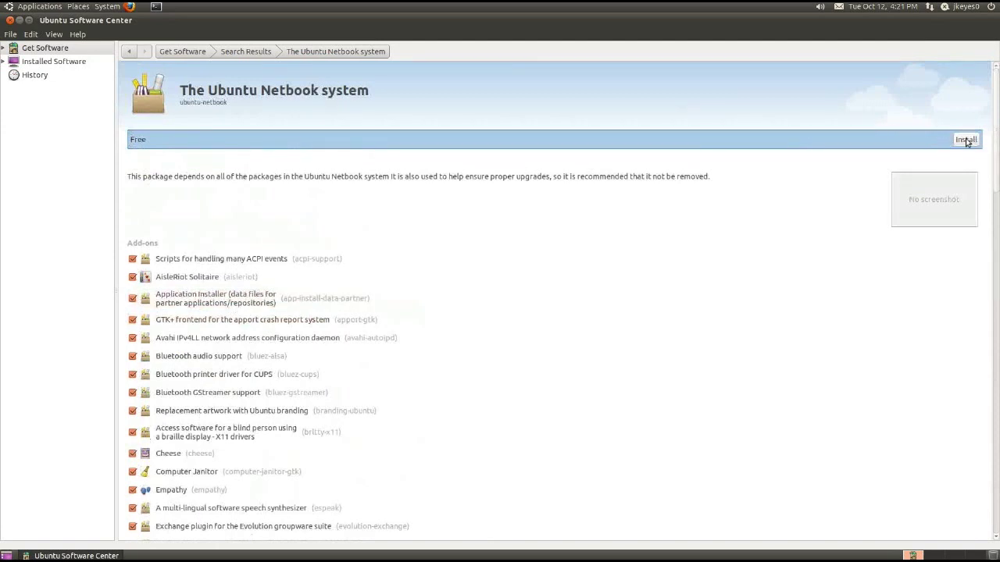
Step: Install The Ubuntu Netbook system after authenticating with the account password, and follow its progress
click(968, 140)
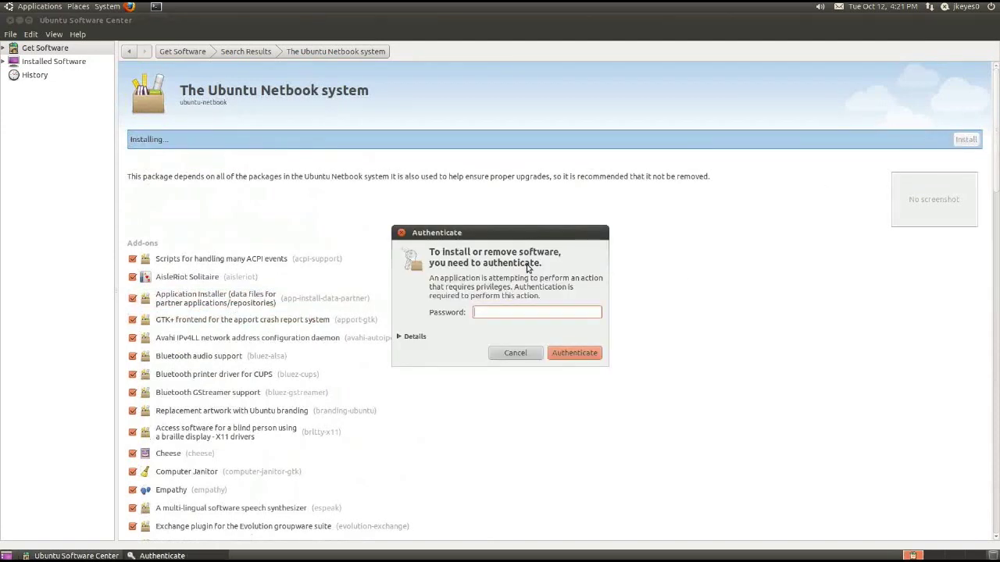
key(Return)
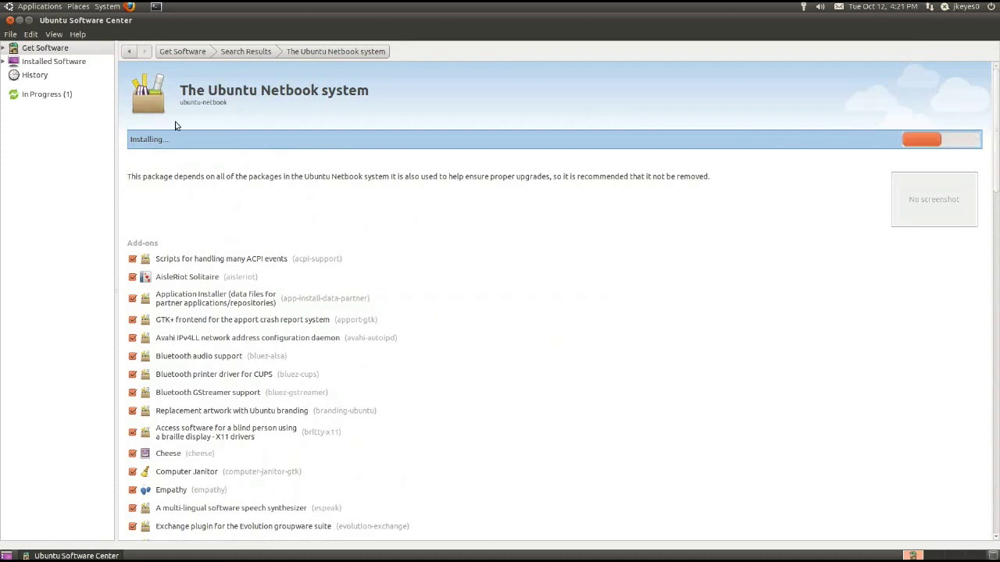
click(63, 94)
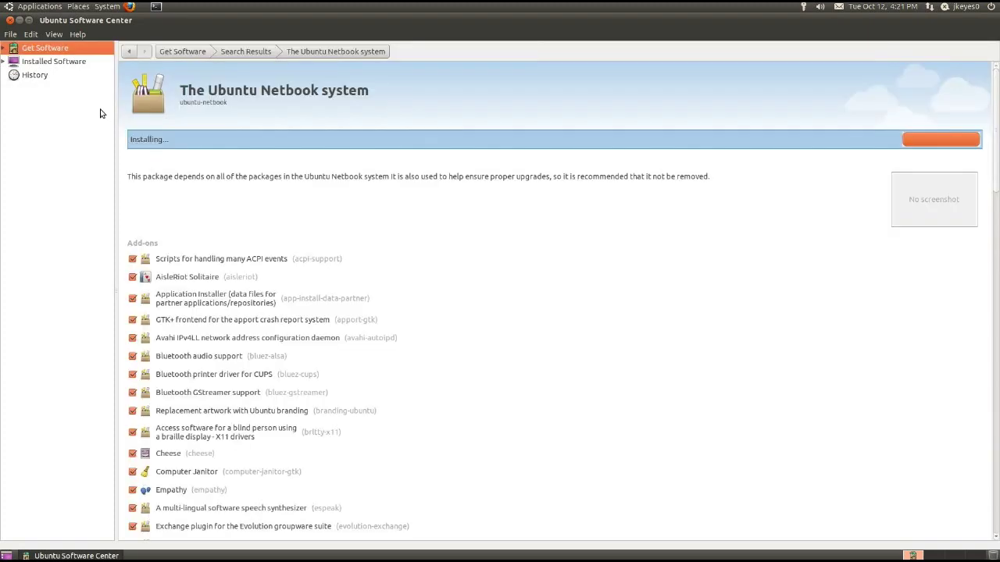
Step: Close Ubuntu Software Center and log out of the current session
click(10, 21)
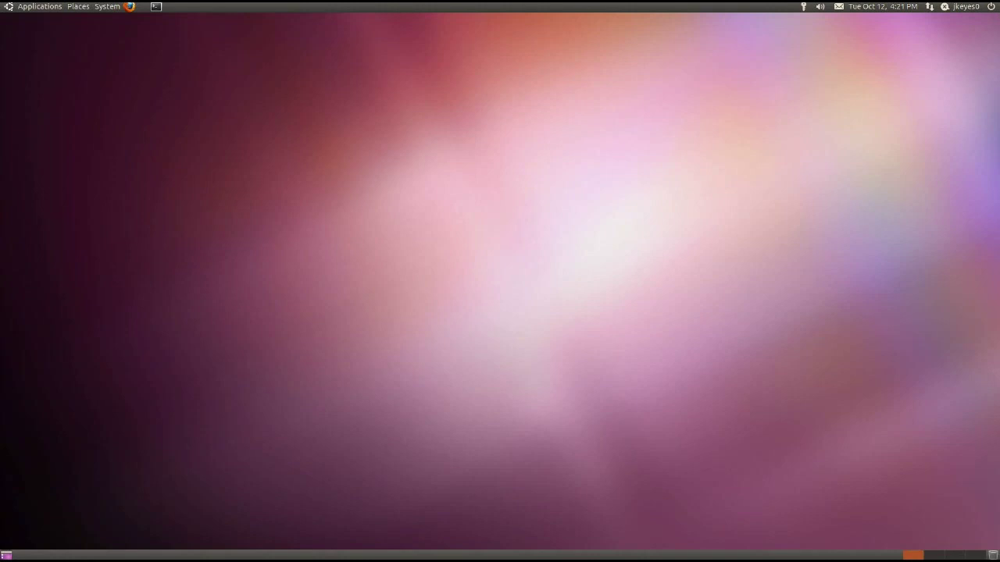
click(991, 7)
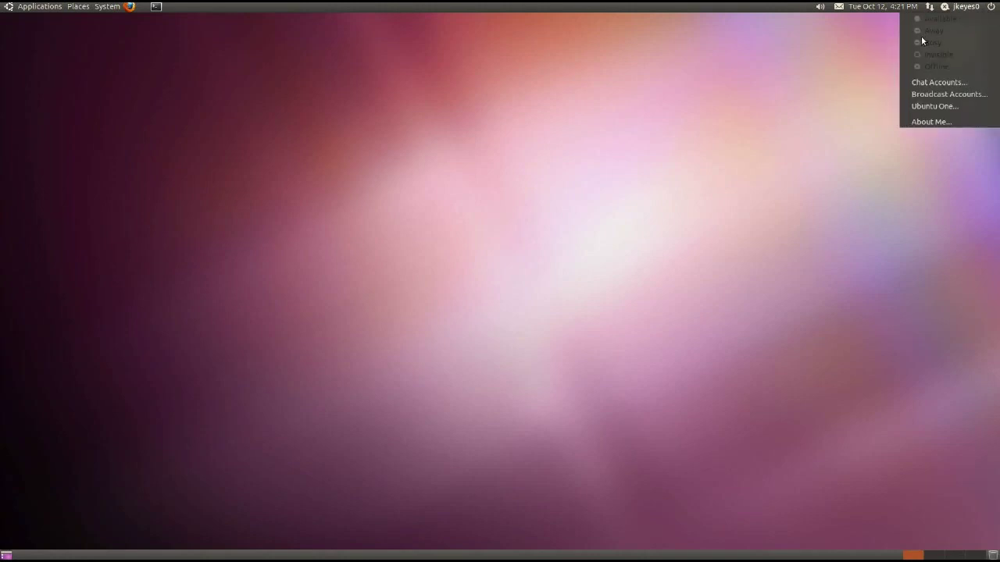
click(925, 61)
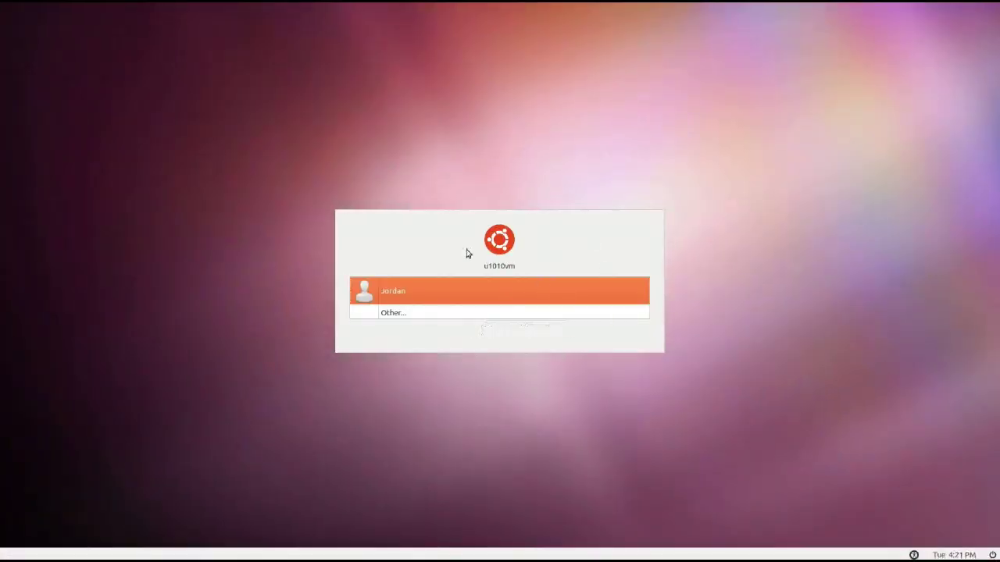
Step: At the login screen, pick the user, choose the Ubuntu Netbook Edition session, and enter the account password
click(439, 292)
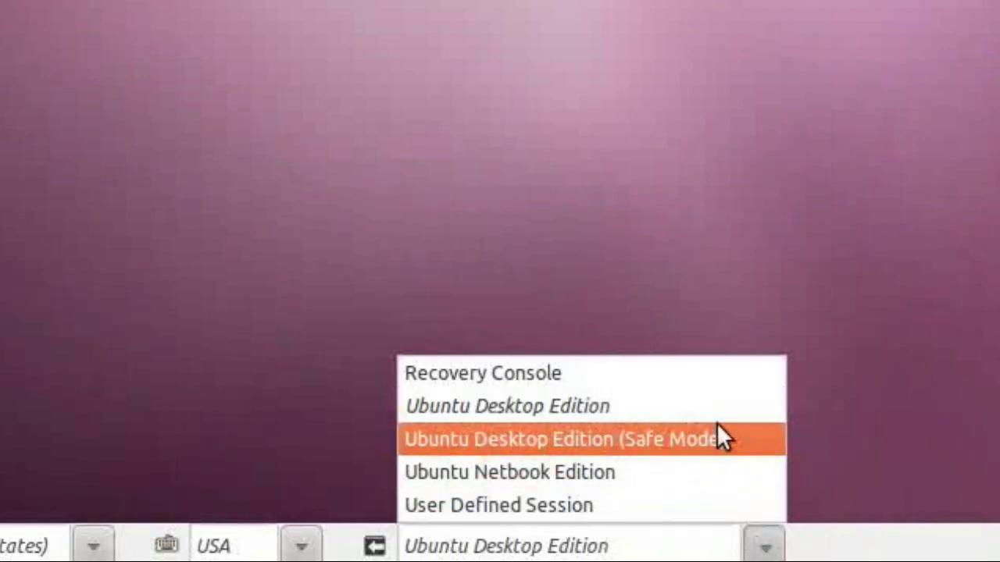
click(507, 474)
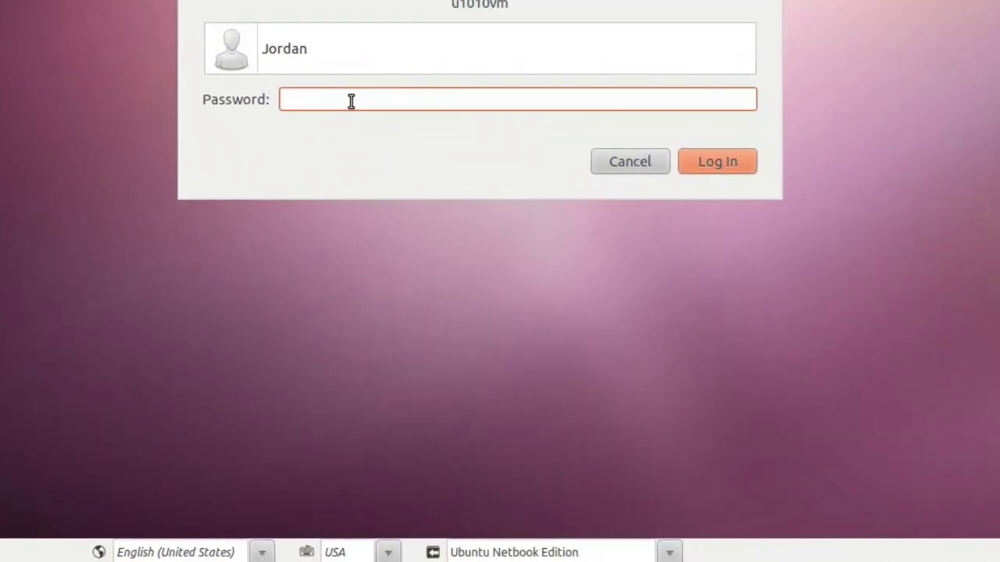
text(**********)
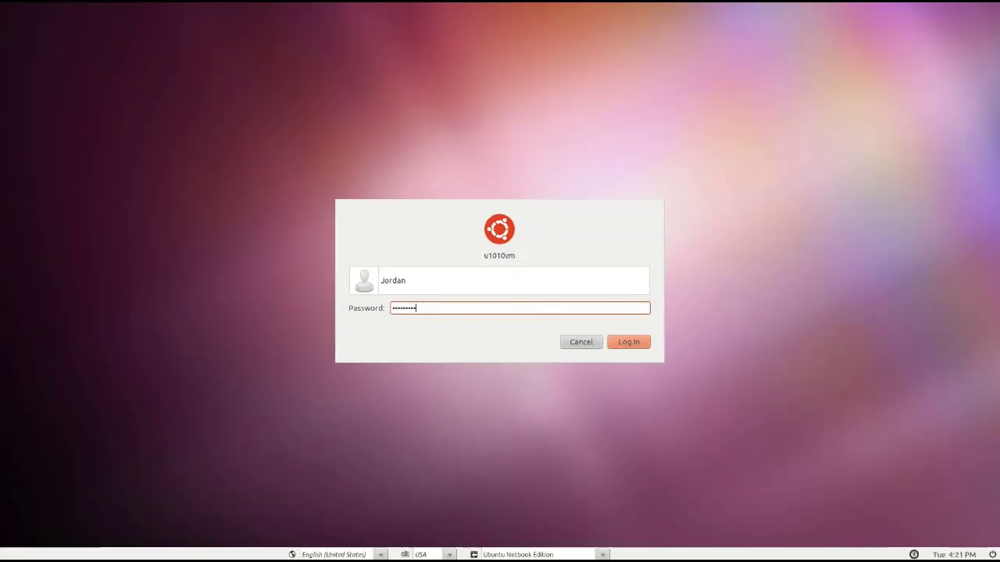
Step: Log in to the Ubuntu Netbook Edition session
click(629, 341)
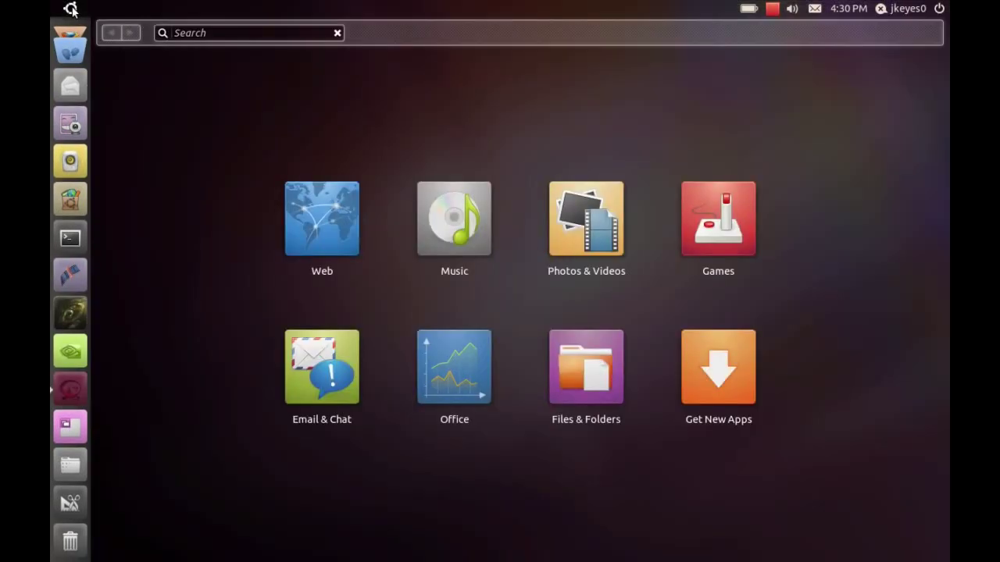
Step: Search the Dash for 'additiona' and launch Additional Drivers from the results
click(71, 9)
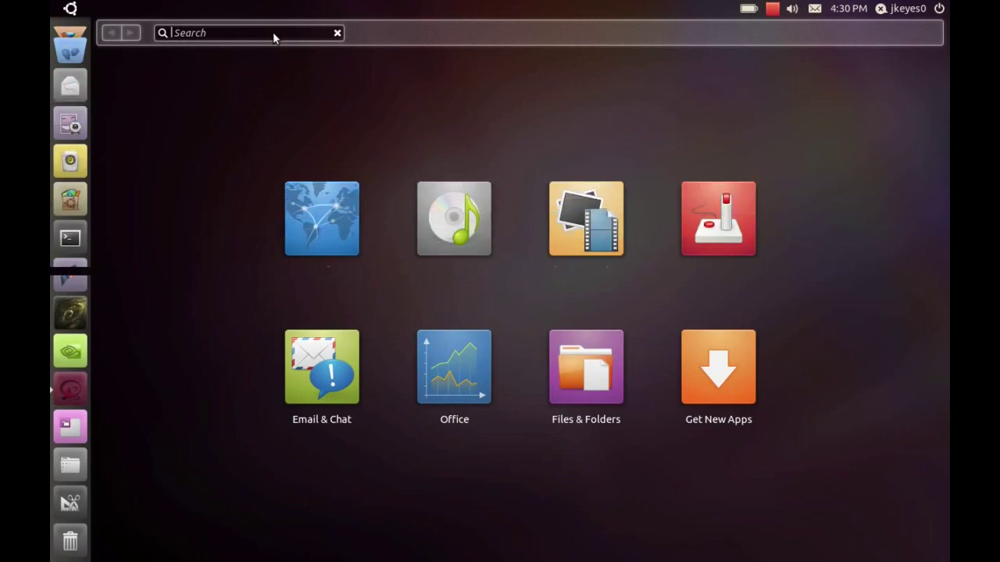
text(additiona)
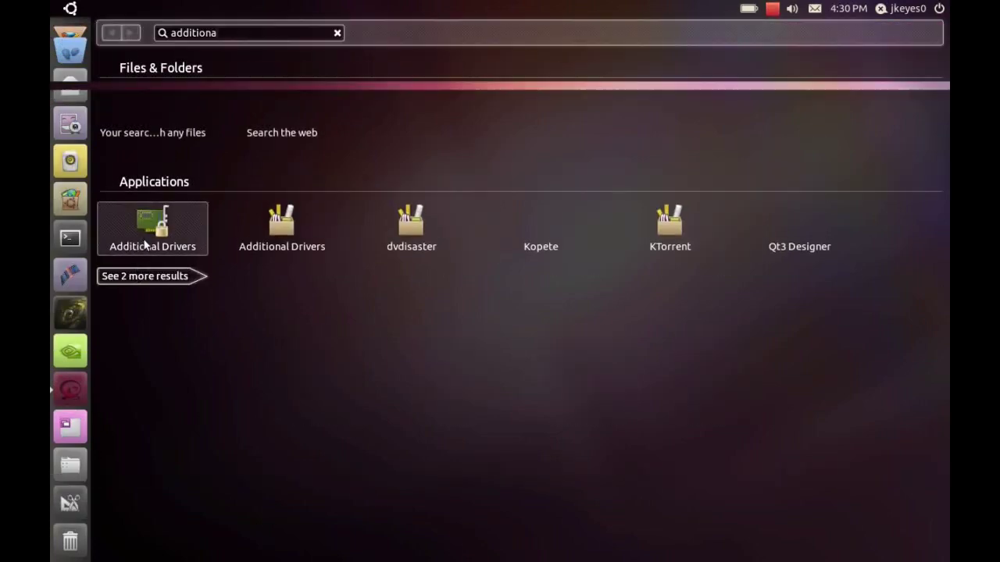
click(143, 244)
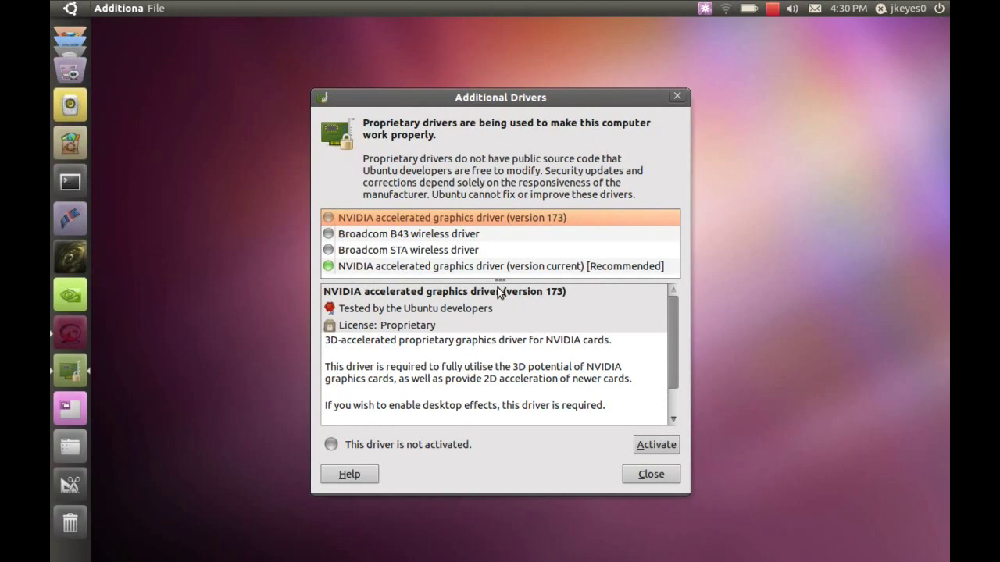
Step: Check the recommended NVIDIA driver and the version 173 driver status, then close Additional Drivers
click(451, 269)
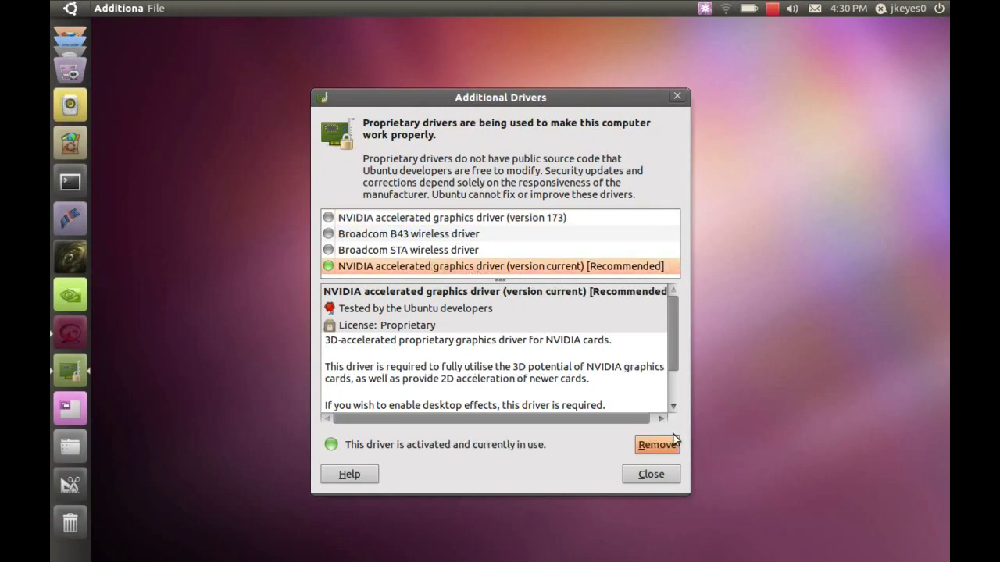
click(556, 221)
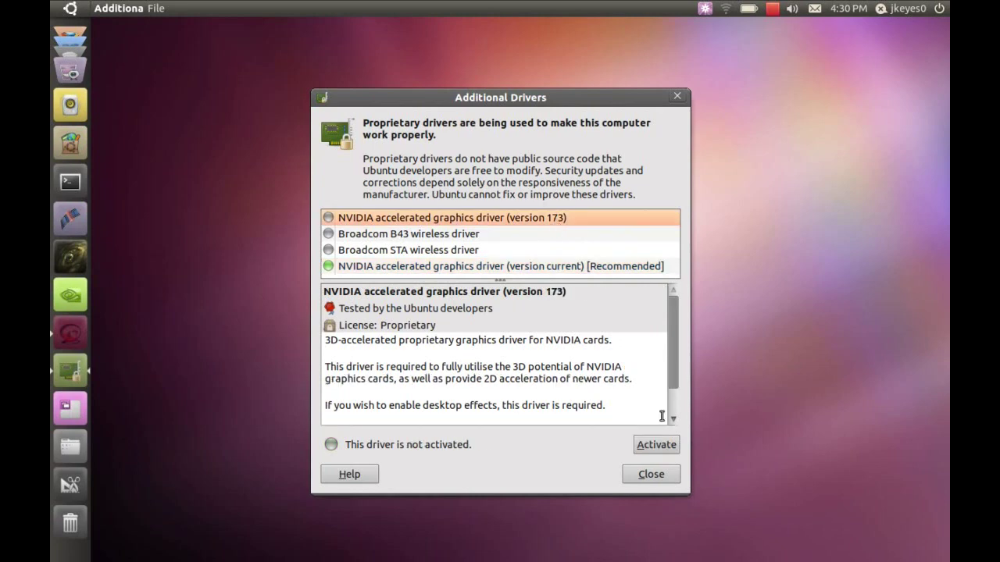
click(647, 476)
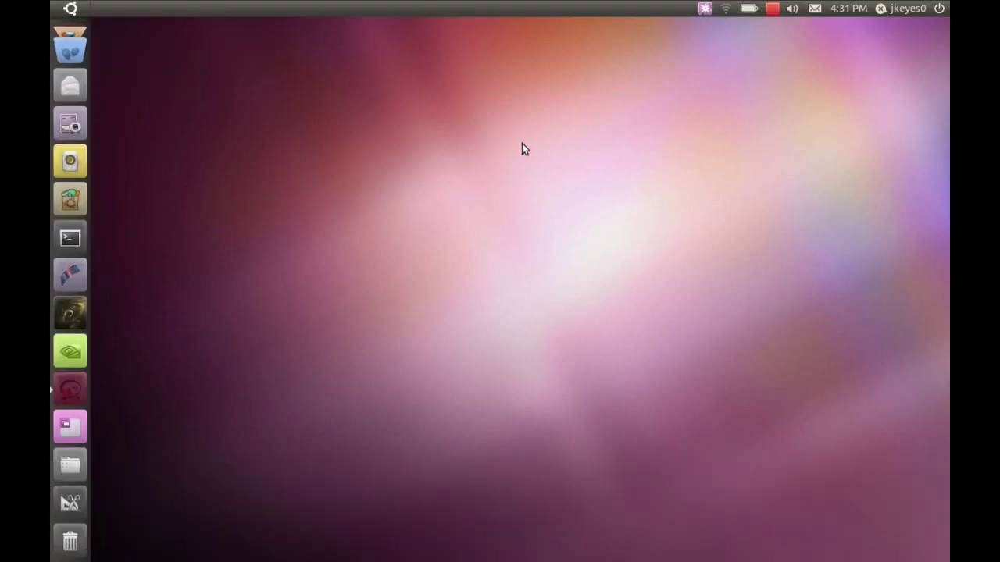
click(706, 8)
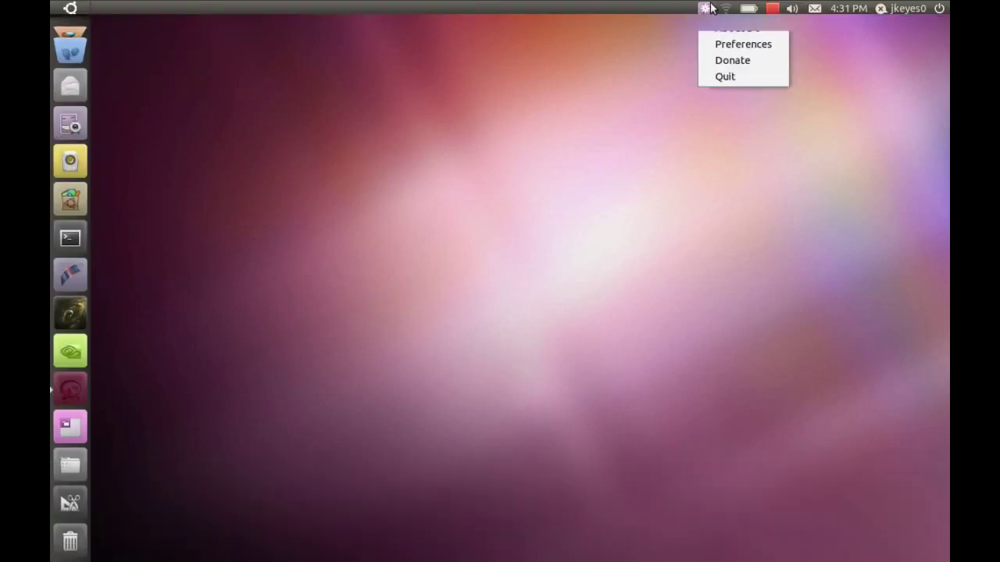
click(725, 7)
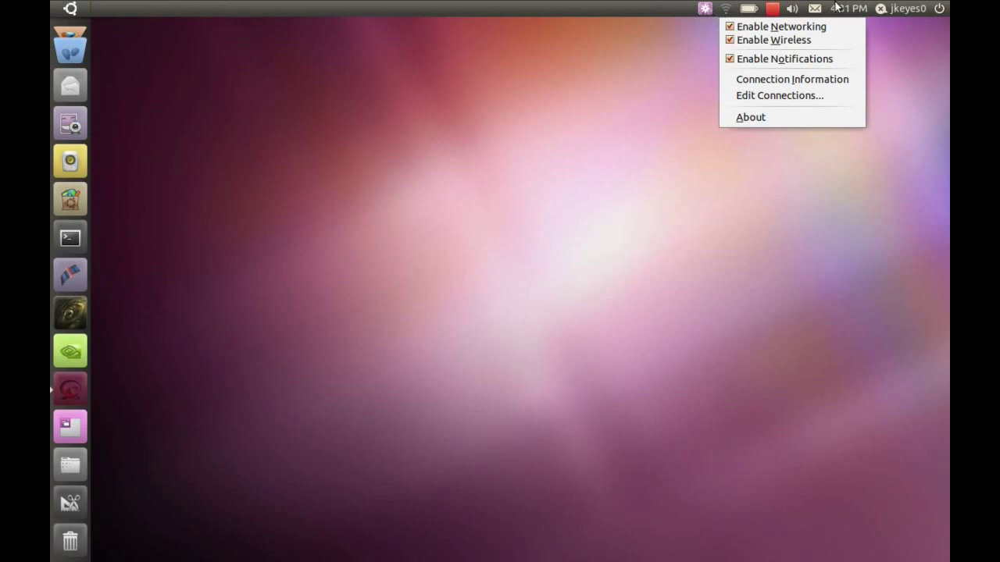
click(734, 167)
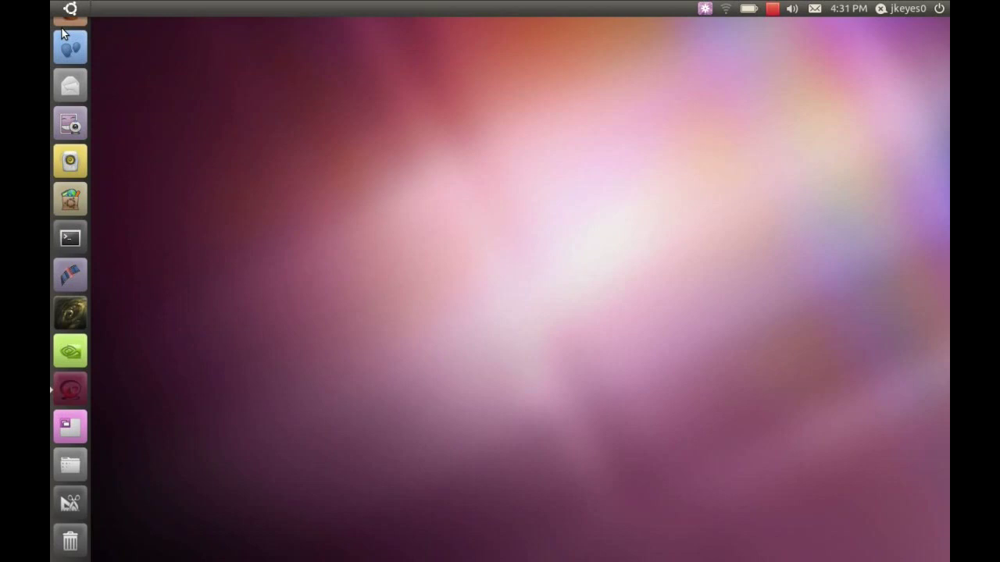
click(70, 500)
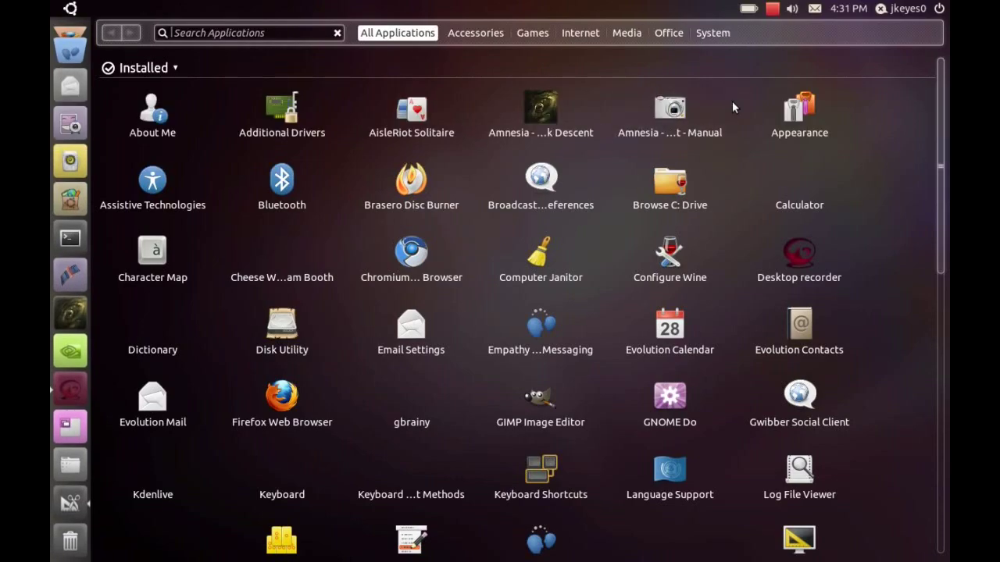
mouse_move(942, 120)
mouse_down()
mouse_move(929, 204)
mouse_move(938, 407)
mouse_move(945, 105)
mouse_up()
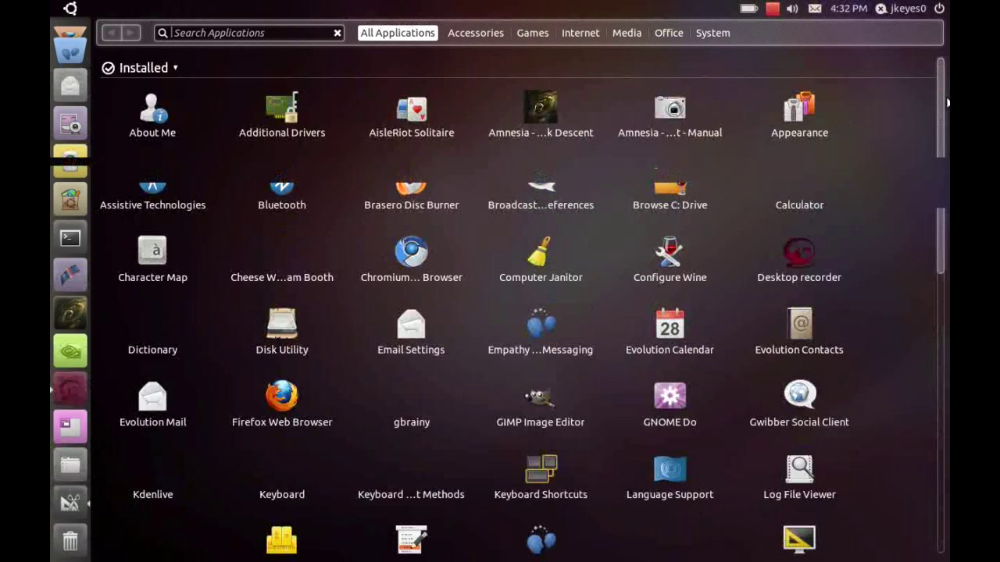
click(71, 9)
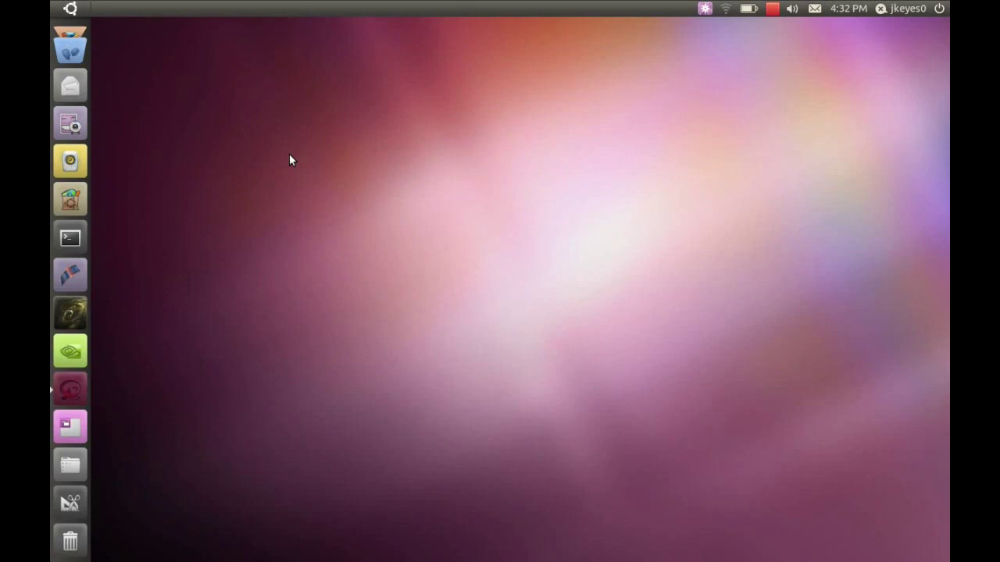
Step: Open the red recorder indicator's Stop/Pause menu in the top panel
click(765, 15)
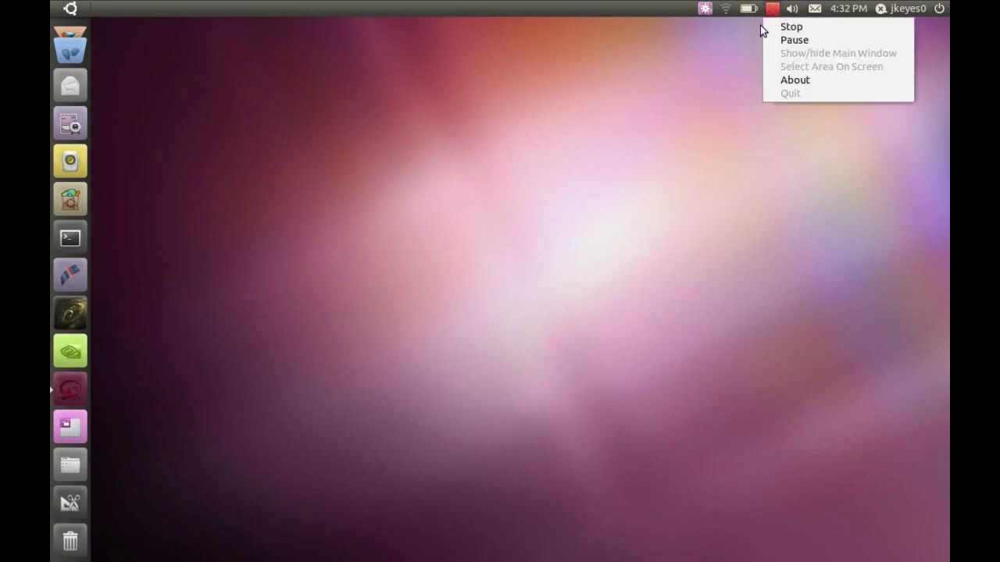